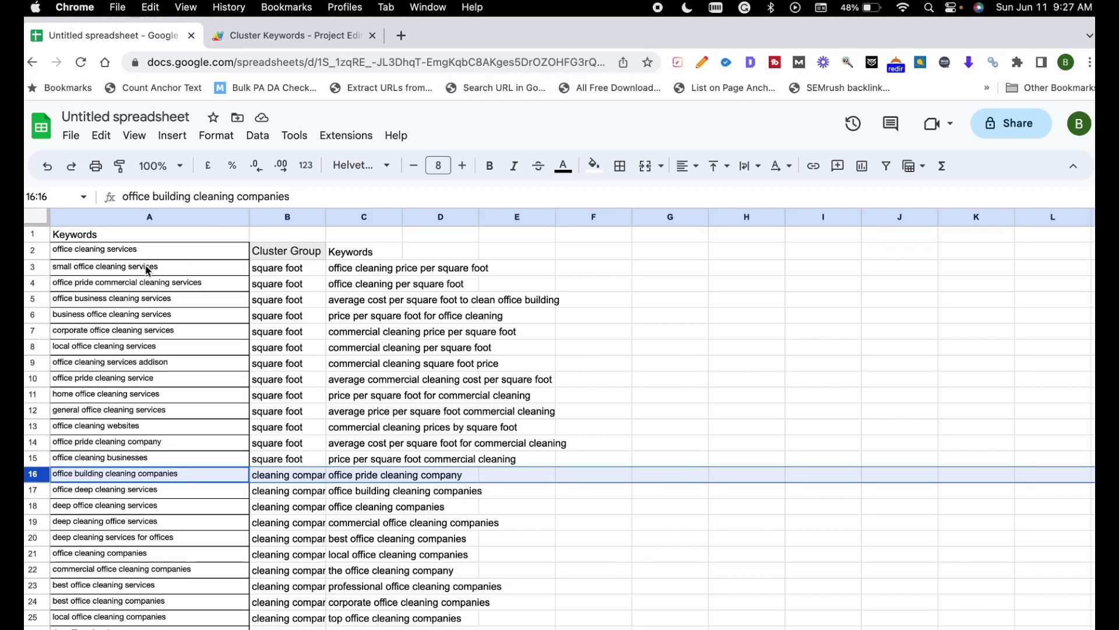
Select the column A keywords and column B cluster names of the square foot cluster group.
{"action": "left_click_drag", "start_coordinate": [150, 250], "coordinate": [187, 350]}
{"action": "left_click", "coordinate": [187, 348]}
{"action": "left_click_drag", "start_coordinate": [296, 270], "coordinate": [295, 467]}
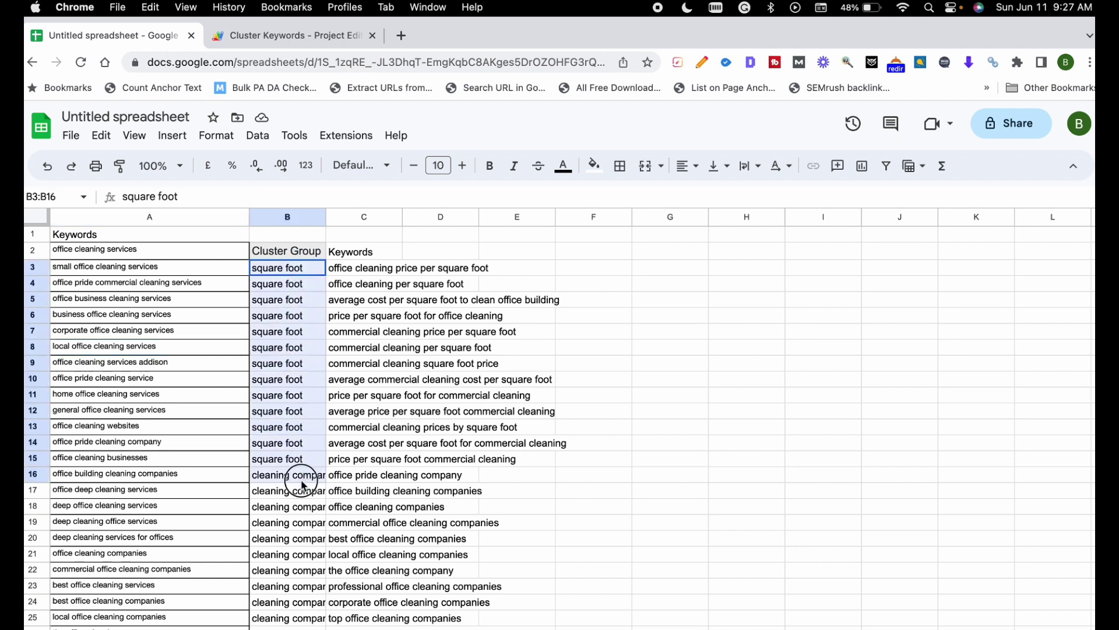
{"action": "left_click_drag", "start_coordinate": [149, 251], "coordinate": [180, 600]}
{"action": "left_click", "coordinate": [336, 380]}
{"action": "left_click_drag", "start_coordinate": [310, 270], "coordinate": [311, 617]}
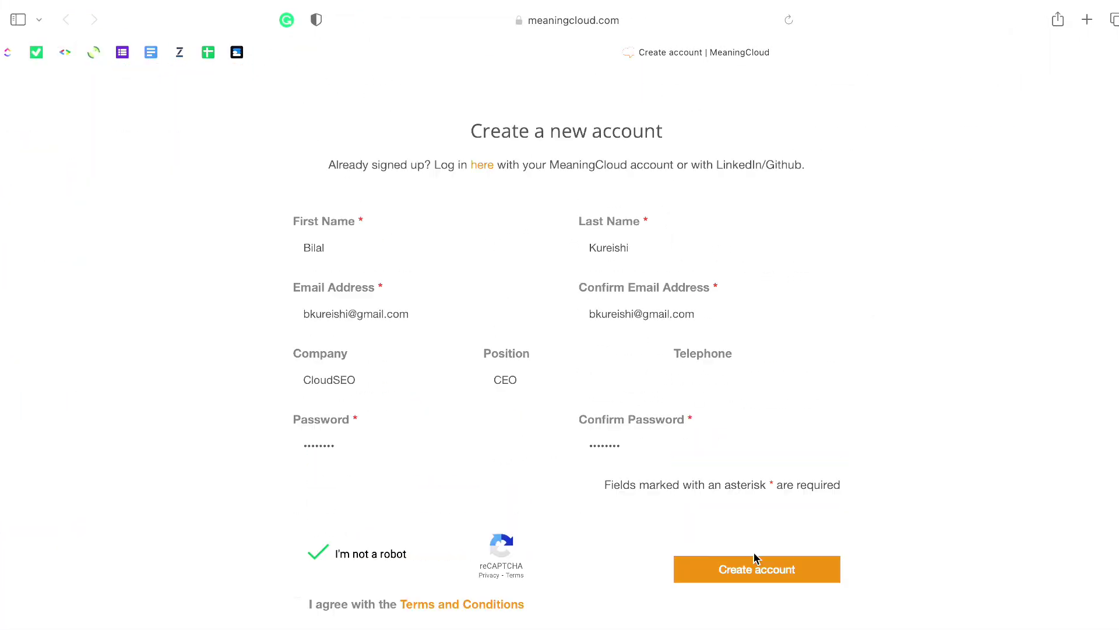
Correct both MeaningCloud password fields, re-tick the reCAPTCHA, and submit the signup.
{"action": "left_click", "coordinate": [397, 281]}
{"action": "type", "text": "!"}
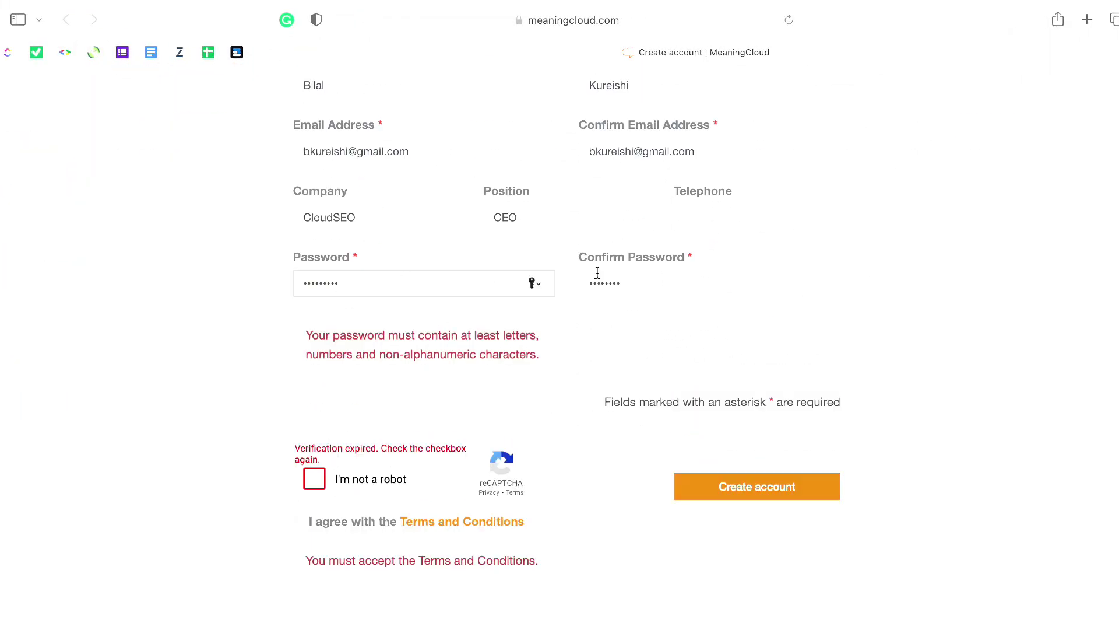
{"action": "left_click", "coordinate": [595, 274]}
{"action": "type", "text": "!"}
{"action": "left_click", "coordinate": [317, 475]}
{"action": "left_click", "coordinate": [702, 483]}
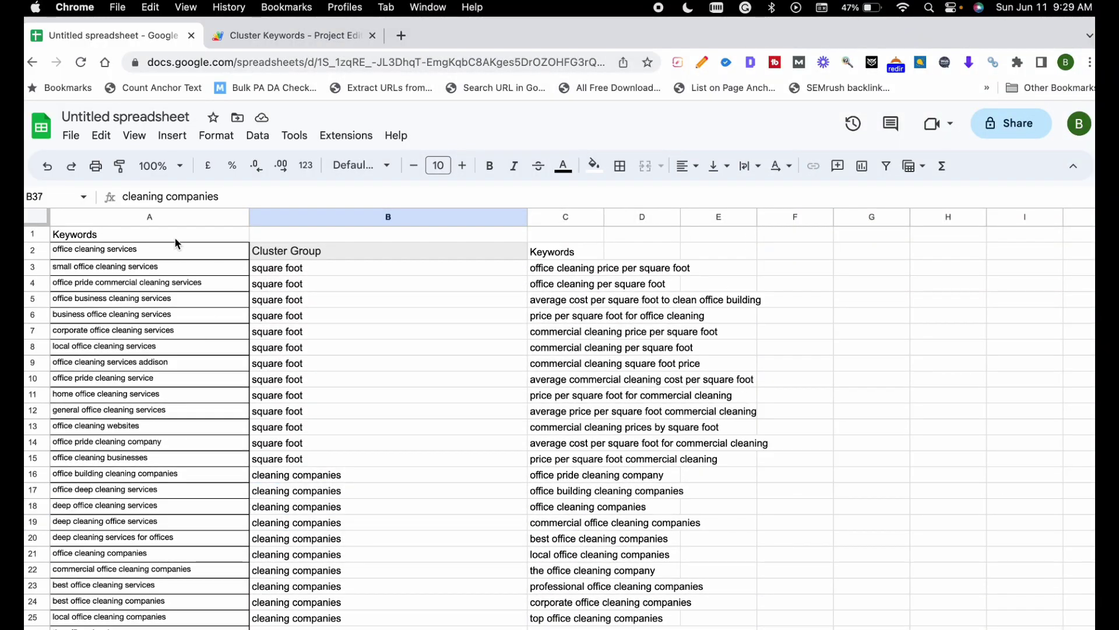
{"action": "left_click", "coordinate": [311, 267]}
{"action": "left_click", "coordinate": [320, 285]}
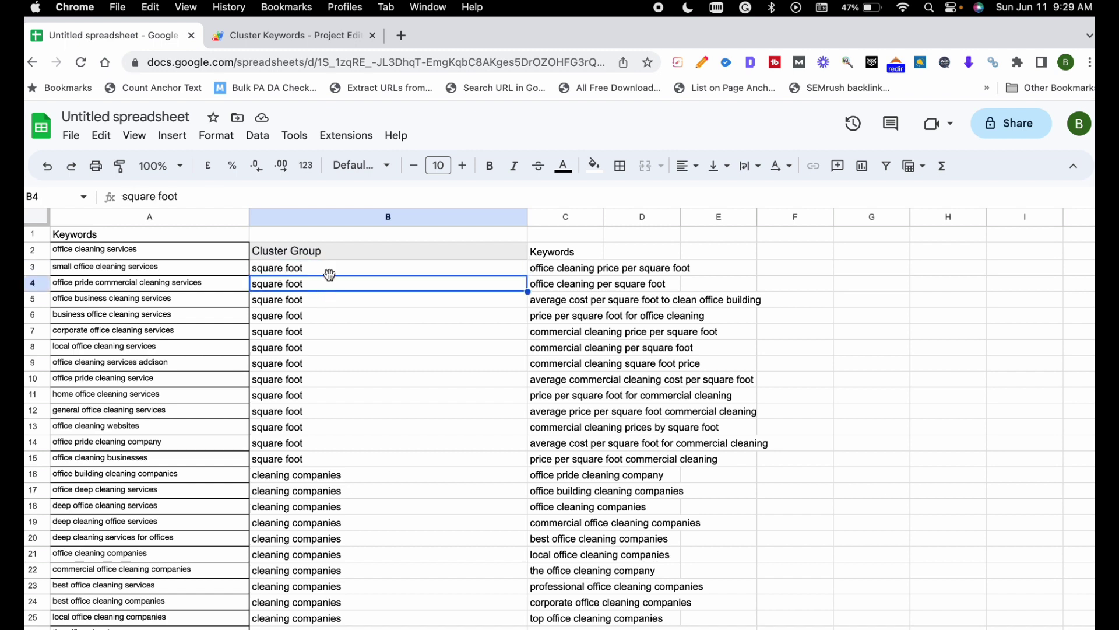
{"action": "left_click", "coordinate": [329, 320]}
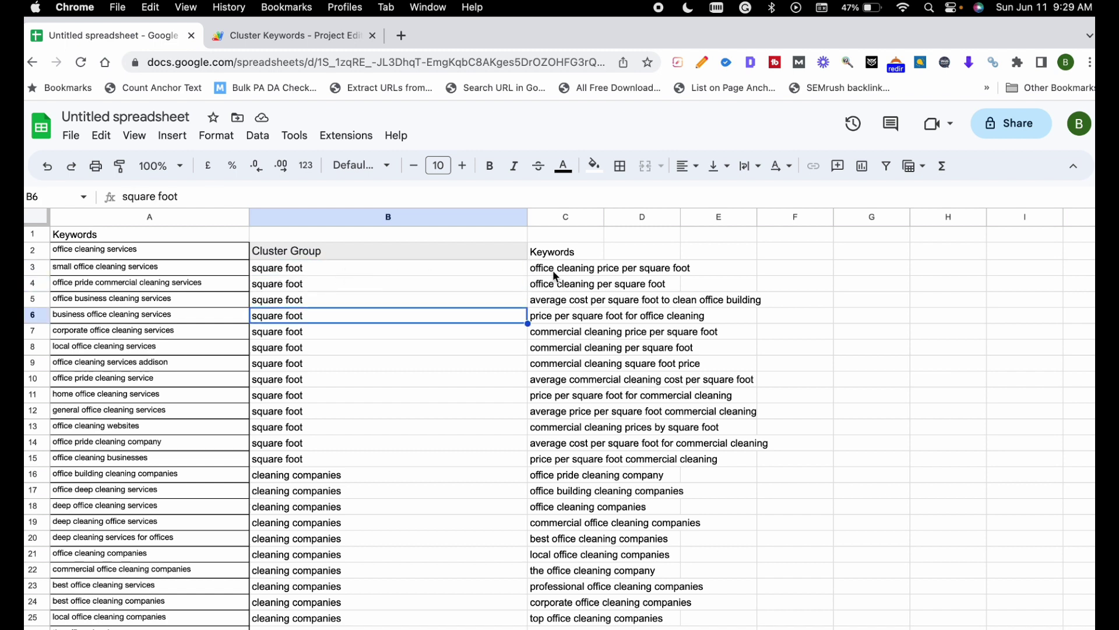
{"action": "left_click_drag", "start_coordinate": [357, 264], "coordinate": [359, 372]}
{"action": "left_click", "coordinate": [415, 400]}
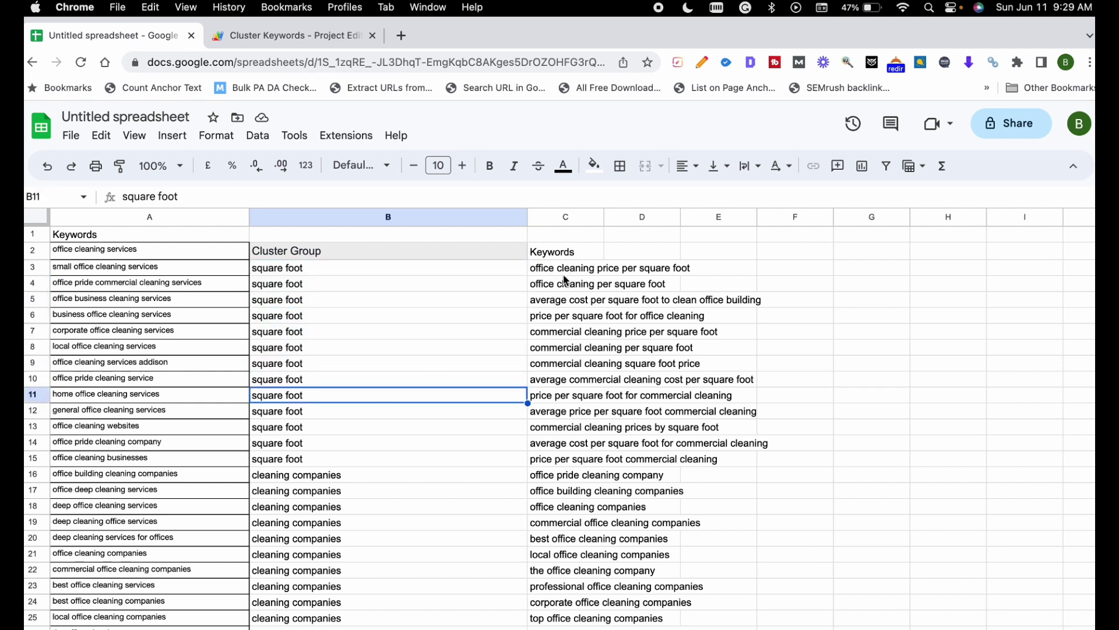
{"action": "left_click_drag", "start_coordinate": [565, 270], "coordinate": [572, 460]}
{"action": "scroll", "coordinate": [358, 411], "scroll_direction": "down", "scroll_amount": 3}
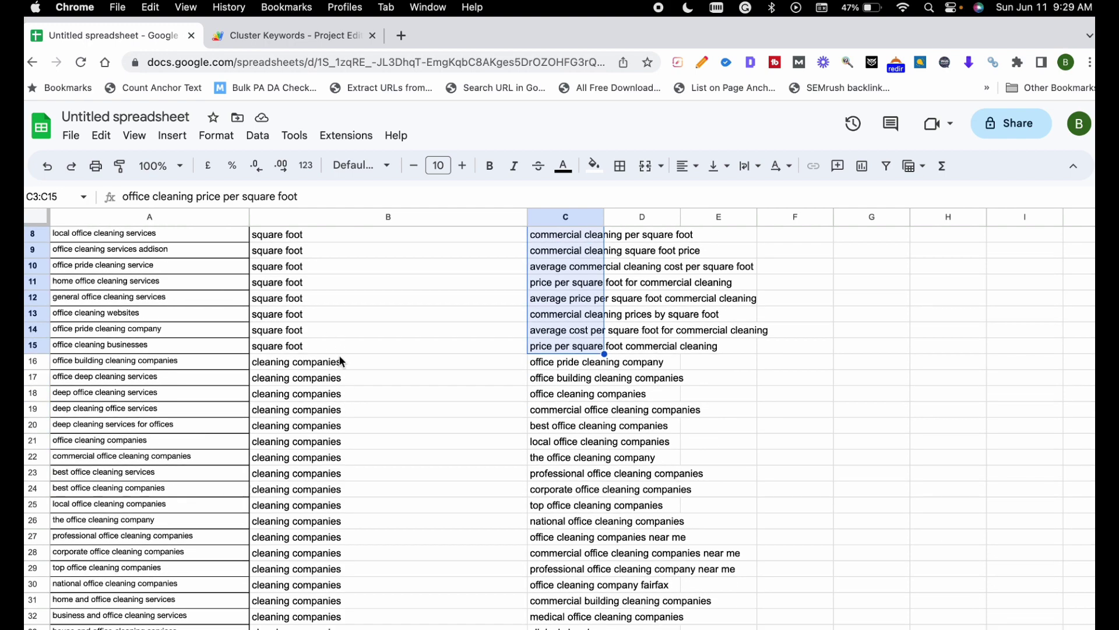
{"action": "left_click", "coordinate": [341, 361]}
{"action": "scroll", "coordinate": [362, 397], "scroll_direction": "down", "scroll_amount": 10}
{"action": "left_click", "coordinate": [362, 396]}
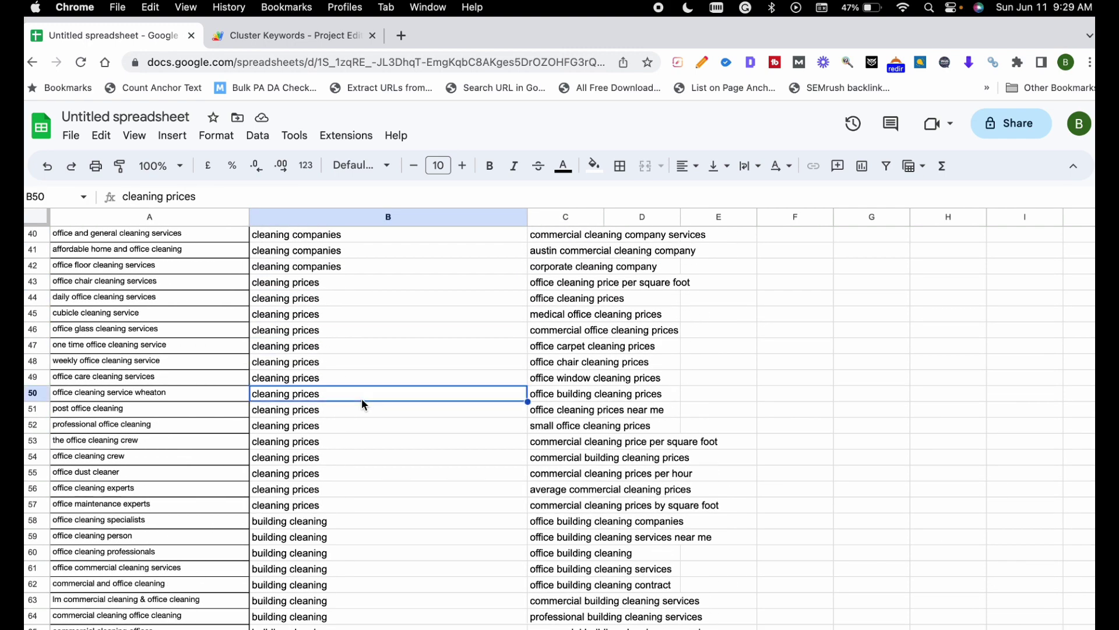
{"action": "scroll", "coordinate": [361, 398], "scroll_direction": "down", "scroll_amount": 3}
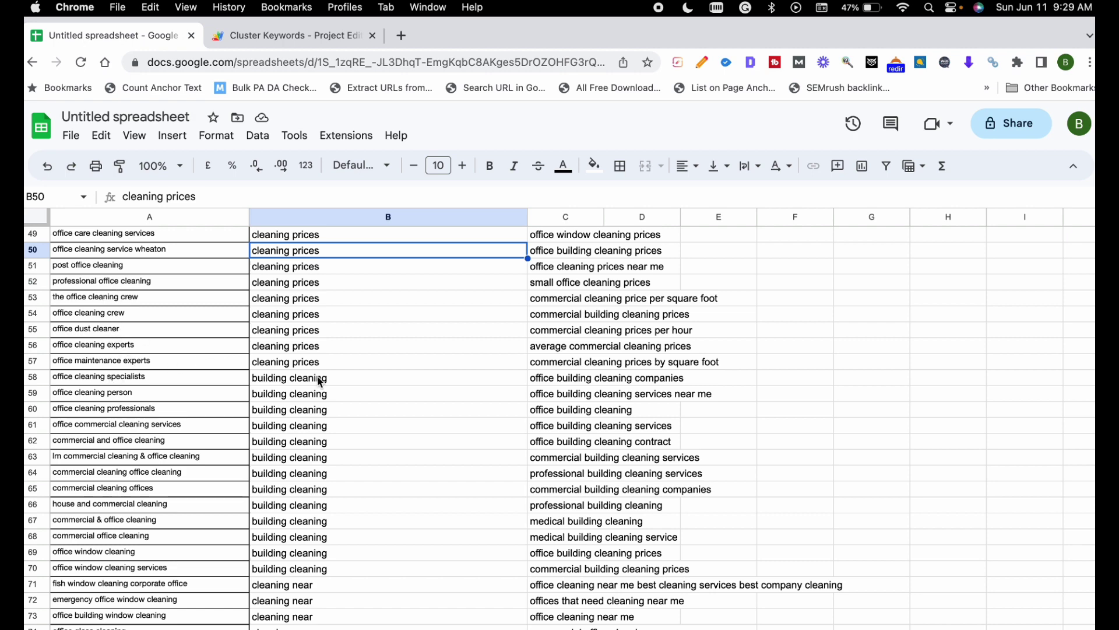
{"action": "scroll", "coordinate": [324, 407], "scroll_direction": "down", "scroll_amount": 3}
{"action": "scroll", "coordinate": [324, 406], "scroll_direction": "up", "scroll_amount": 20}
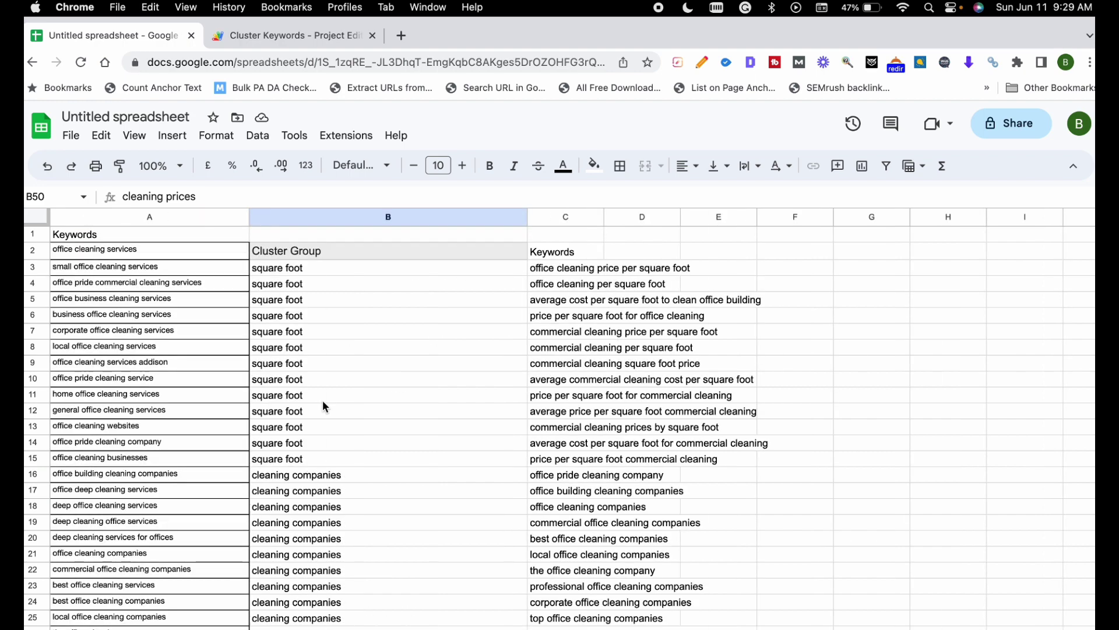
Open the Cluster Keywords script and select the 'apikey' placeholder string on line 22.
{"action": "left_click", "coordinate": [298, 35]}
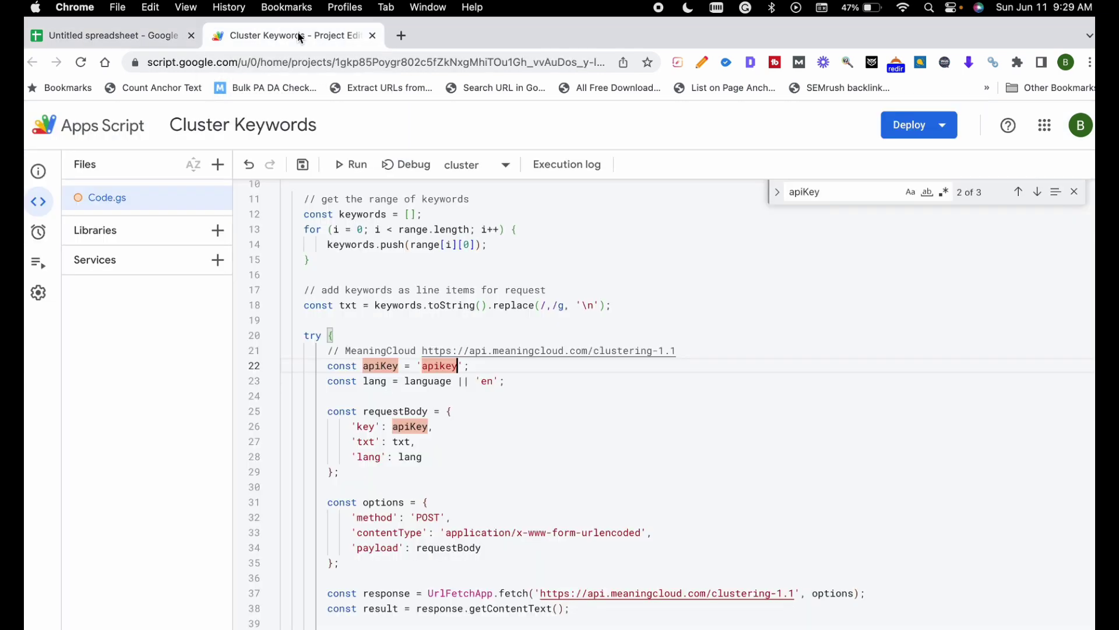
{"action": "scroll", "coordinate": [504, 322], "scroll_direction": "up", "scroll_amount": 3}
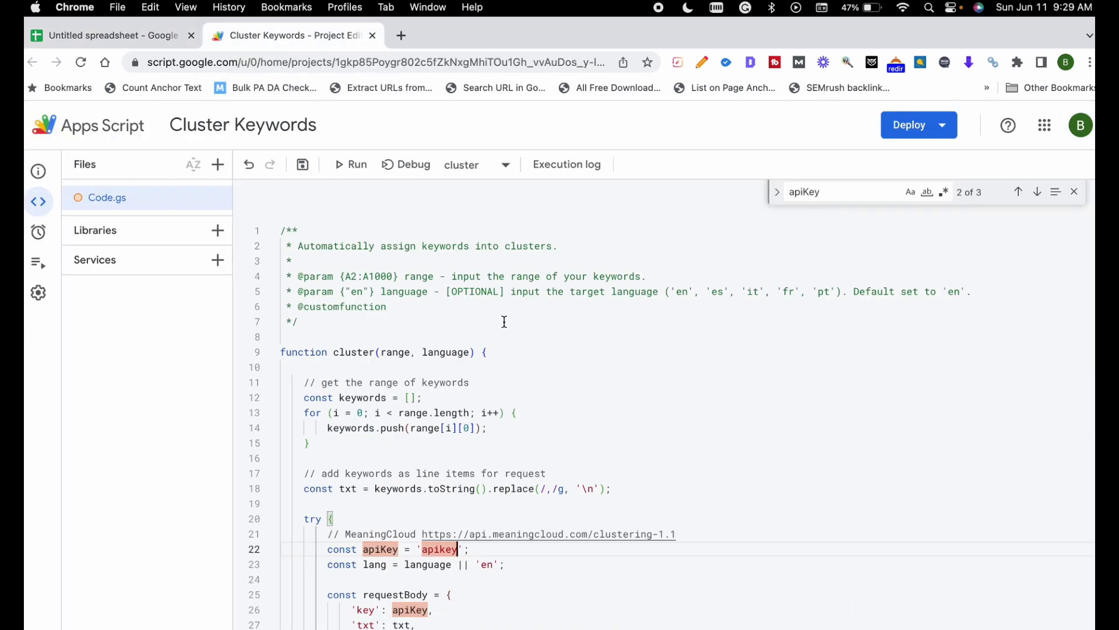
{"action": "scroll", "coordinate": [399, 310], "scroll_direction": "down", "scroll_amount": 3}
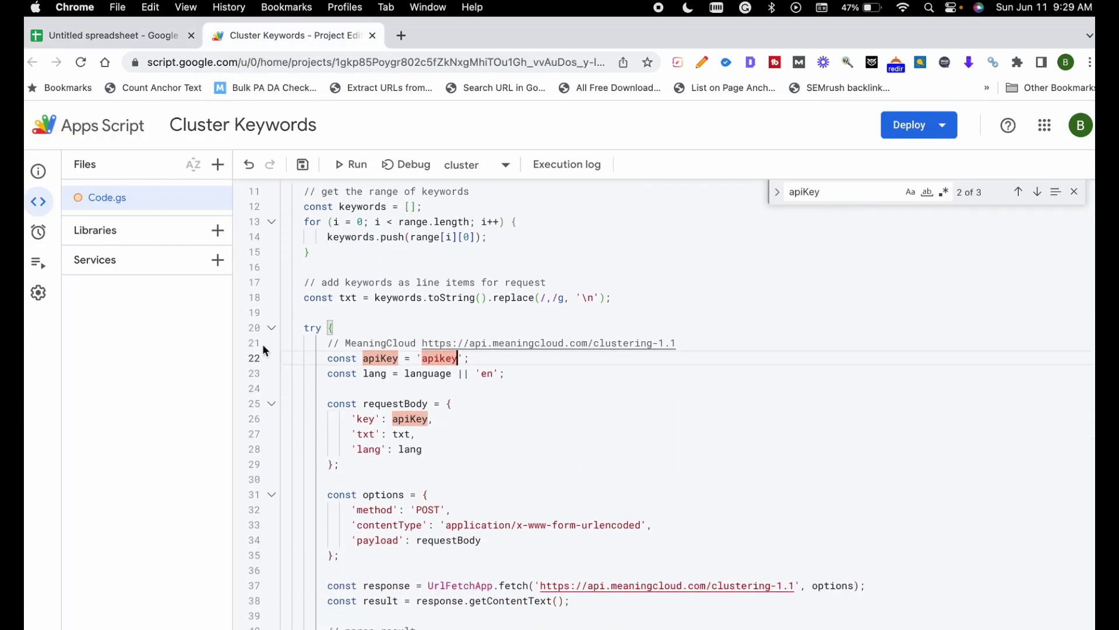
{"action": "double_click", "coordinate": [443, 360]}
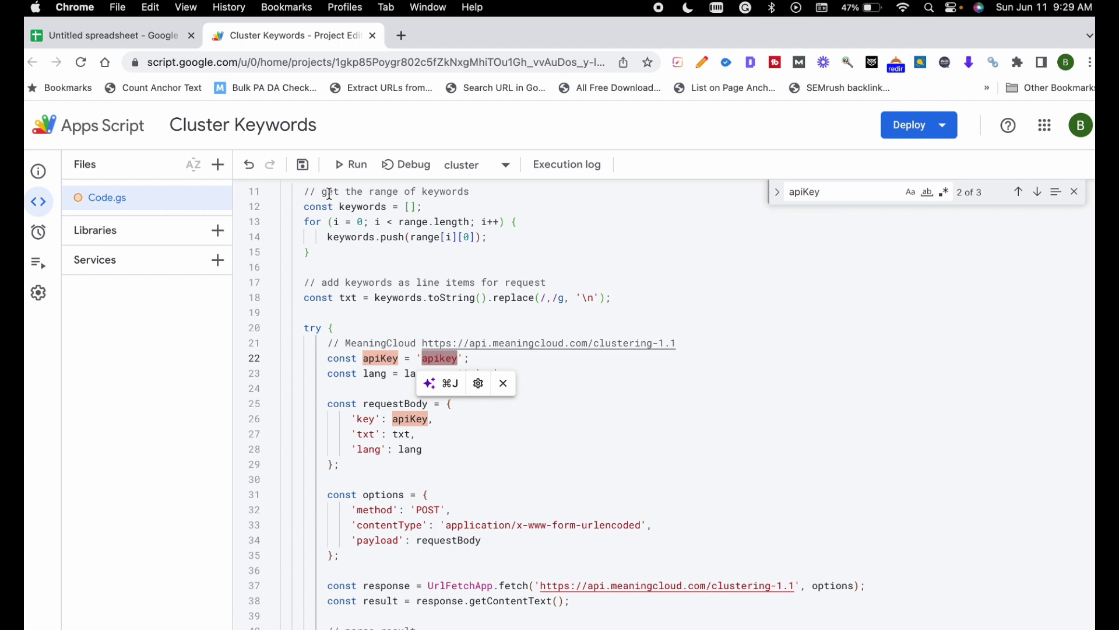
Back in the keyword sheet, review the =cluster(A2:A1000, "en") formula in B2.
{"action": "left_click", "coordinate": [117, 36]}
{"action": "left_click", "coordinate": [350, 312]}
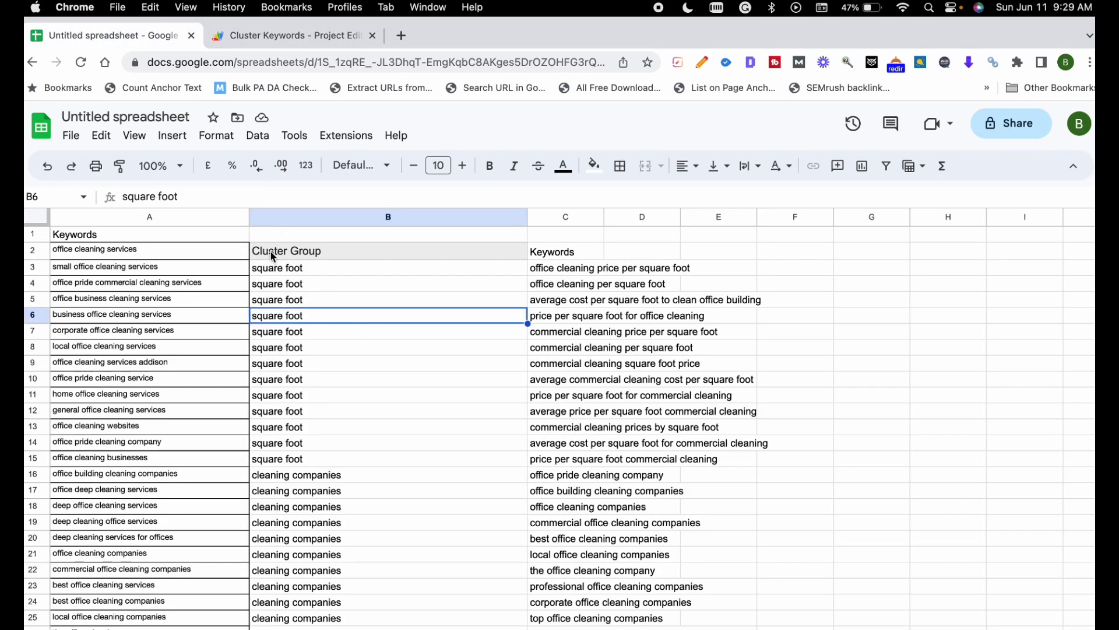
{"action": "left_click", "coordinate": [317, 252]}
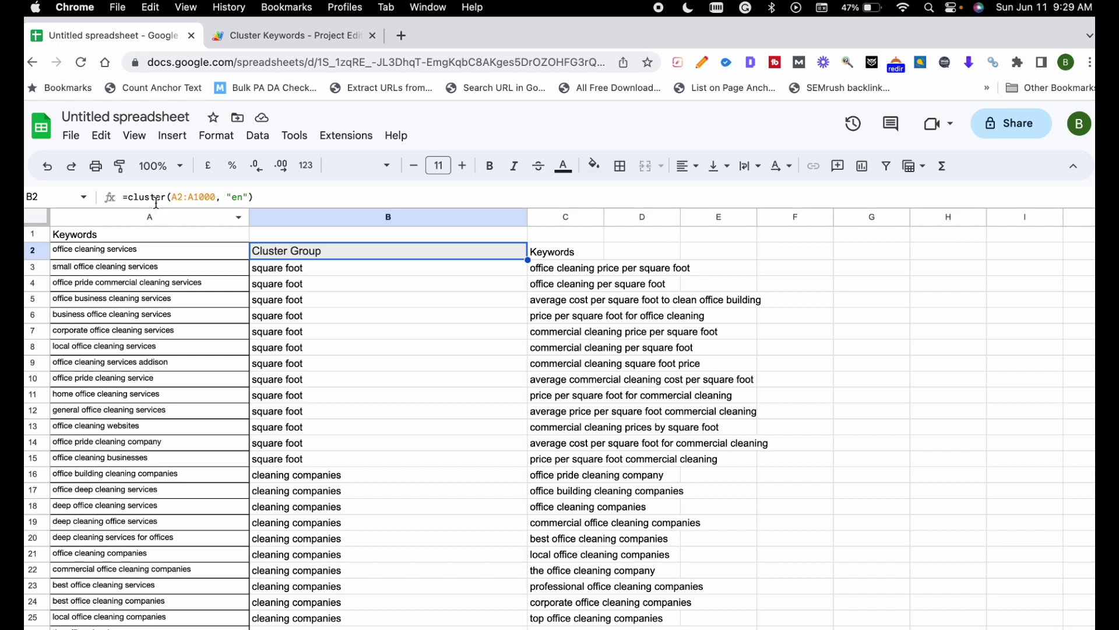
{"action": "left_click", "coordinate": [274, 197]}
{"action": "left_click_drag", "start_coordinate": [273, 197], "coordinate": [113, 197]}
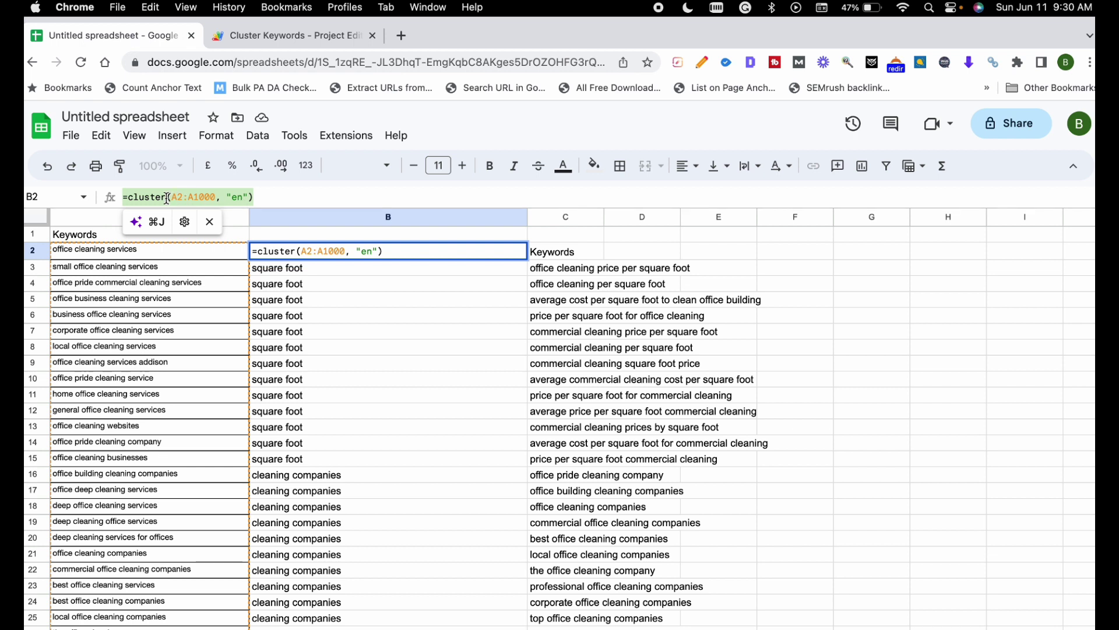
{"action": "left_click", "coordinate": [208, 197]}
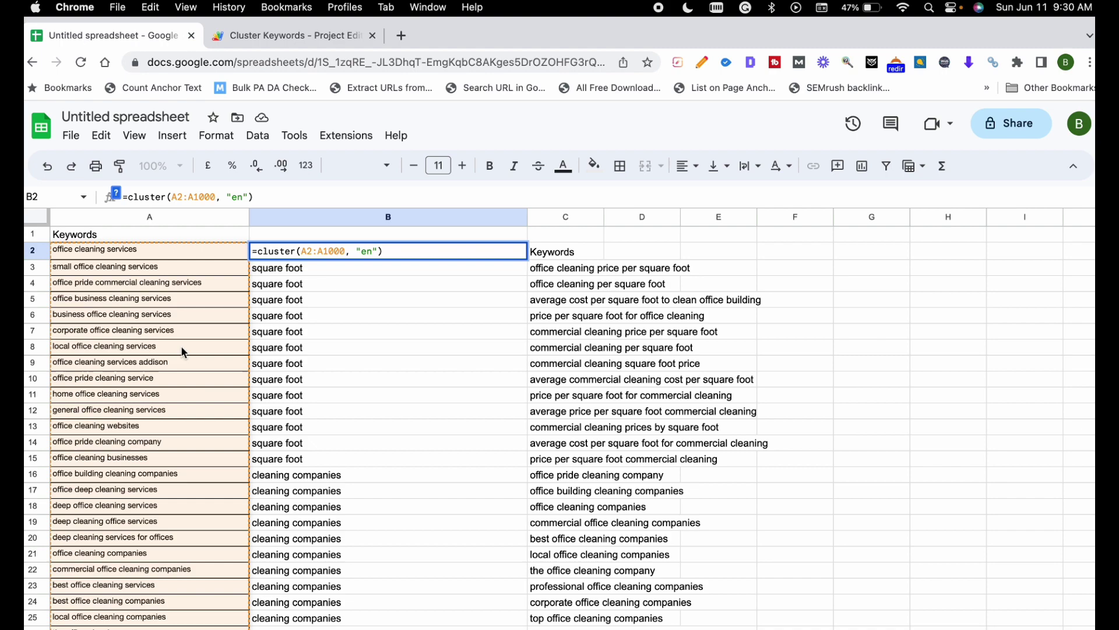
Scroll through the generated Cluster Group and Keywords results, then select B5.
{"action": "scroll", "coordinate": [290, 329], "scroll_direction": "down", "scroll_amount": 9}
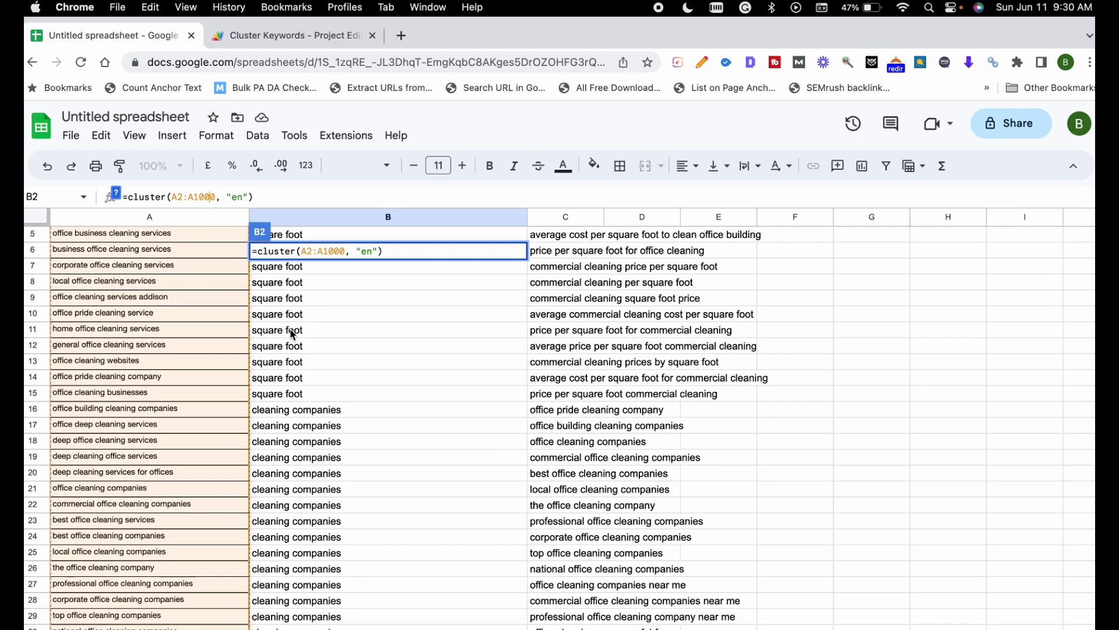
{"action": "scroll", "coordinate": [289, 328], "scroll_direction": "down", "scroll_amount": 11}
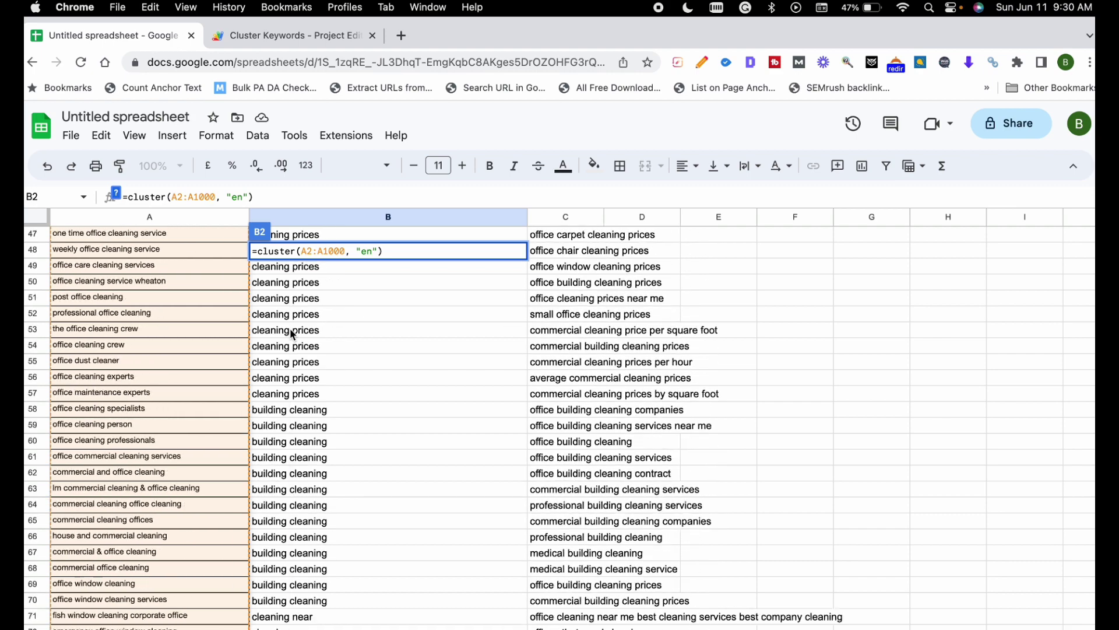
{"action": "scroll", "coordinate": [289, 327], "scroll_direction": "down", "scroll_amount": 1}
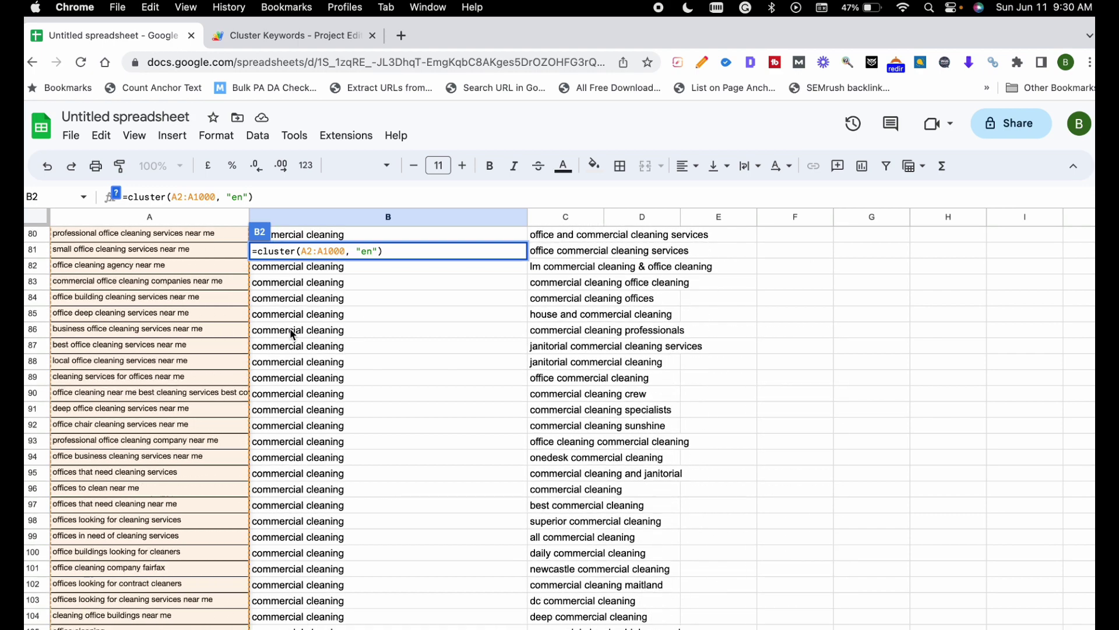
{"action": "scroll", "coordinate": [293, 334], "scroll_direction": "down", "scroll_amount": 1}
{"action": "scroll", "coordinate": [292, 335], "scroll_direction": "down", "scroll_amount": 10}
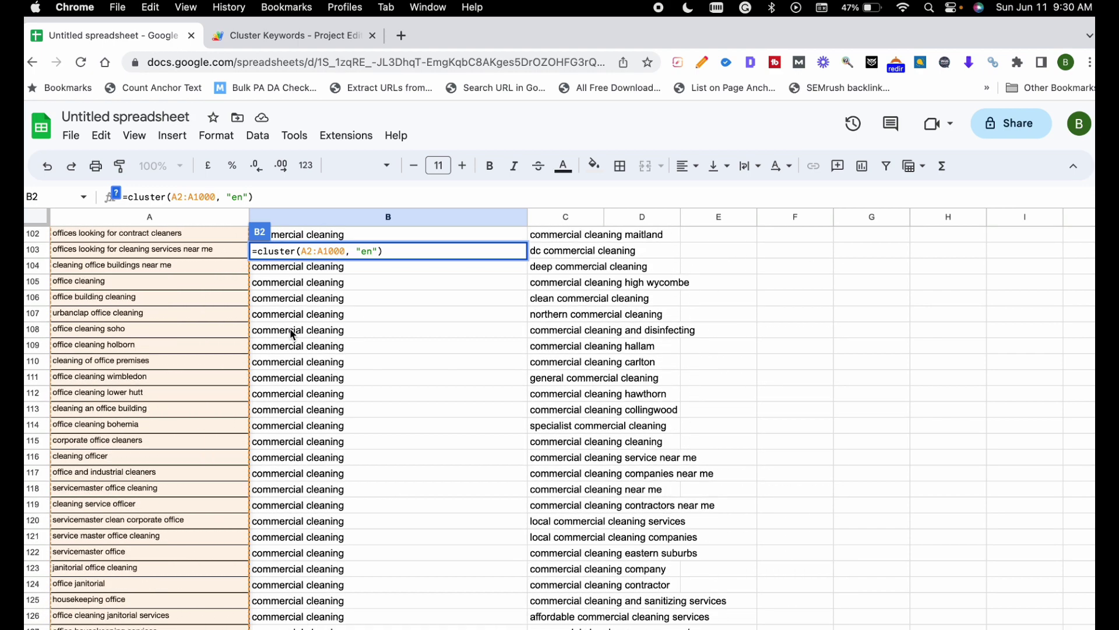
{"action": "scroll", "coordinate": [313, 379], "scroll_direction": "down", "scroll_amount": 5}
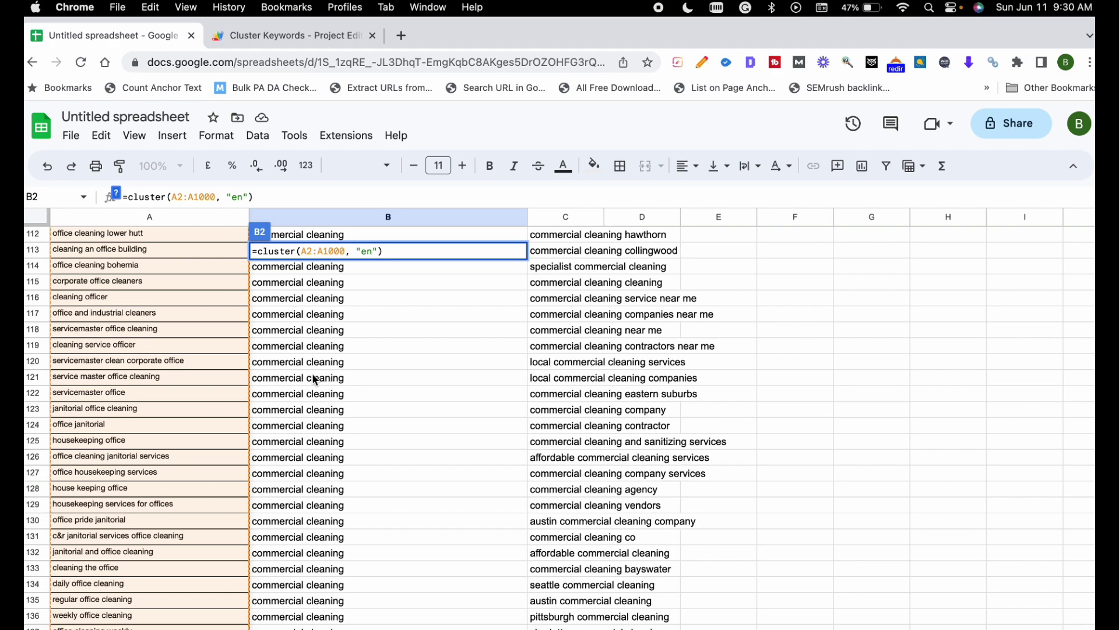
{"action": "scroll", "coordinate": [313, 378], "scroll_direction": "up", "scroll_amount": 20}
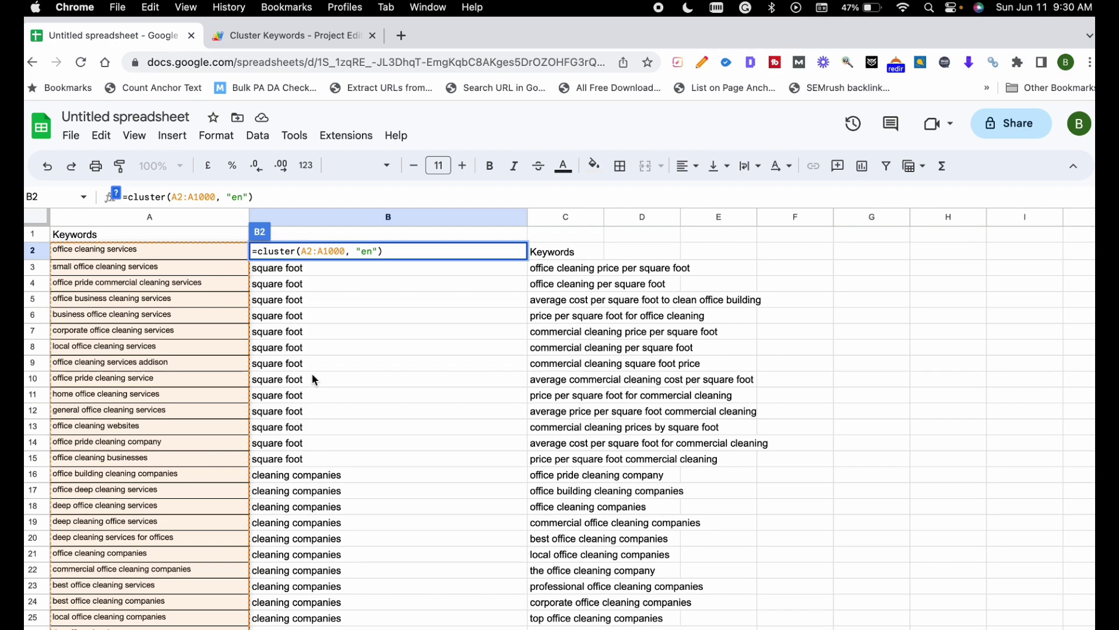
{"action": "left_click", "coordinate": [311, 301]}
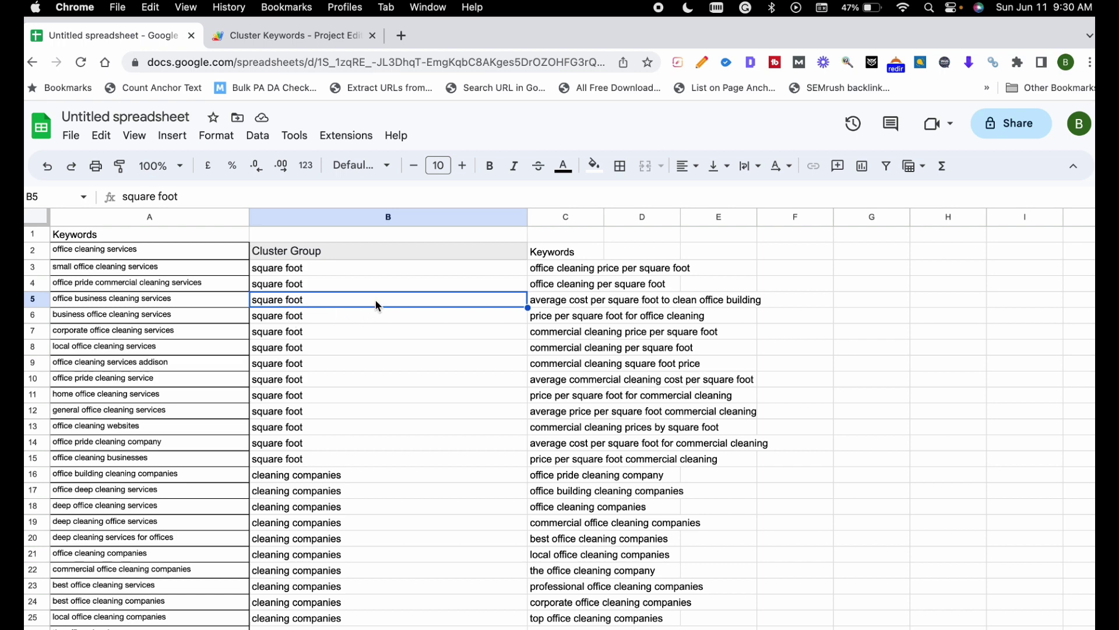
{"action": "scroll", "coordinate": [370, 304], "scroll_direction": "down", "scroll_amount": 4}
{"action": "left_click", "coordinate": [324, 379]}
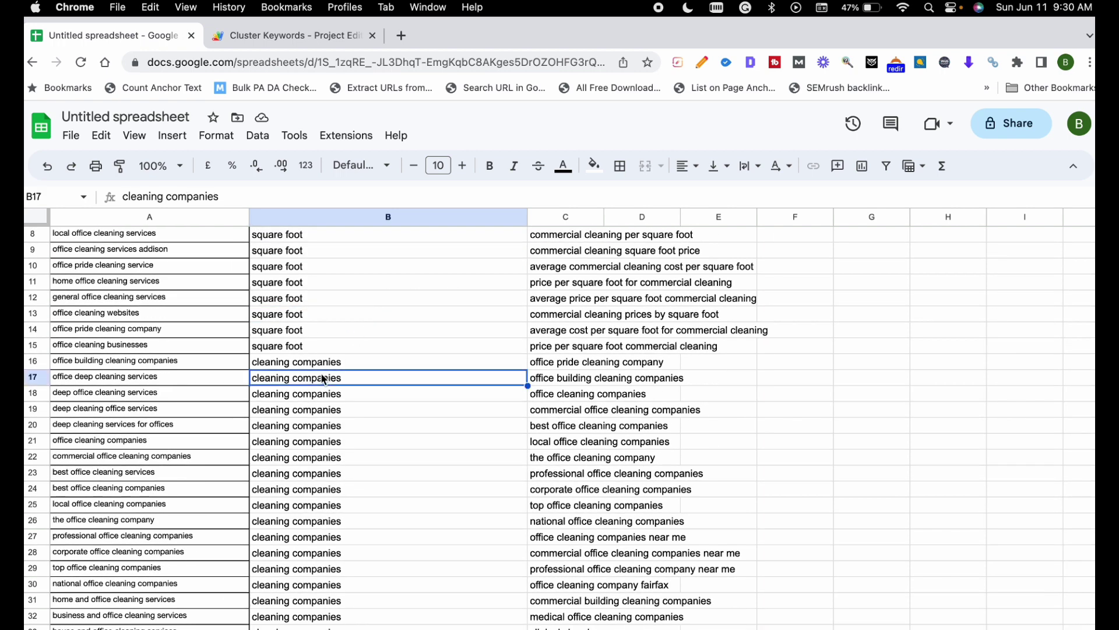
{"action": "scroll", "coordinate": [344, 368], "scroll_direction": "down", "scroll_amount": 2}
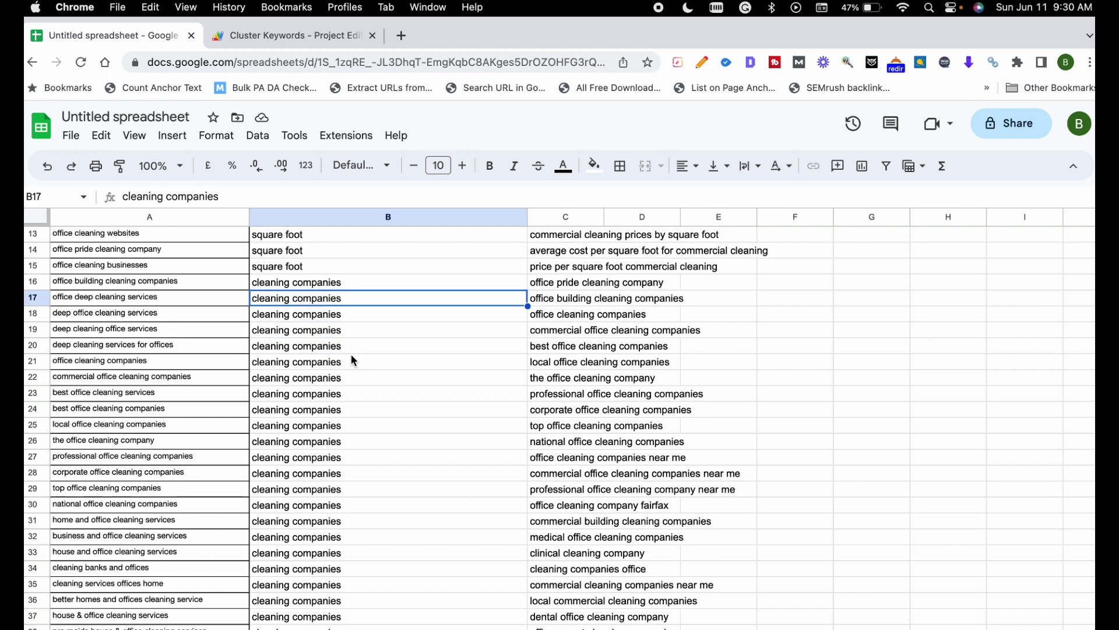
{"action": "left_click_drag", "start_coordinate": [548, 282], "coordinate": [557, 602]}
{"action": "scroll", "coordinate": [461, 496], "scroll_direction": "down", "scroll_amount": 5}
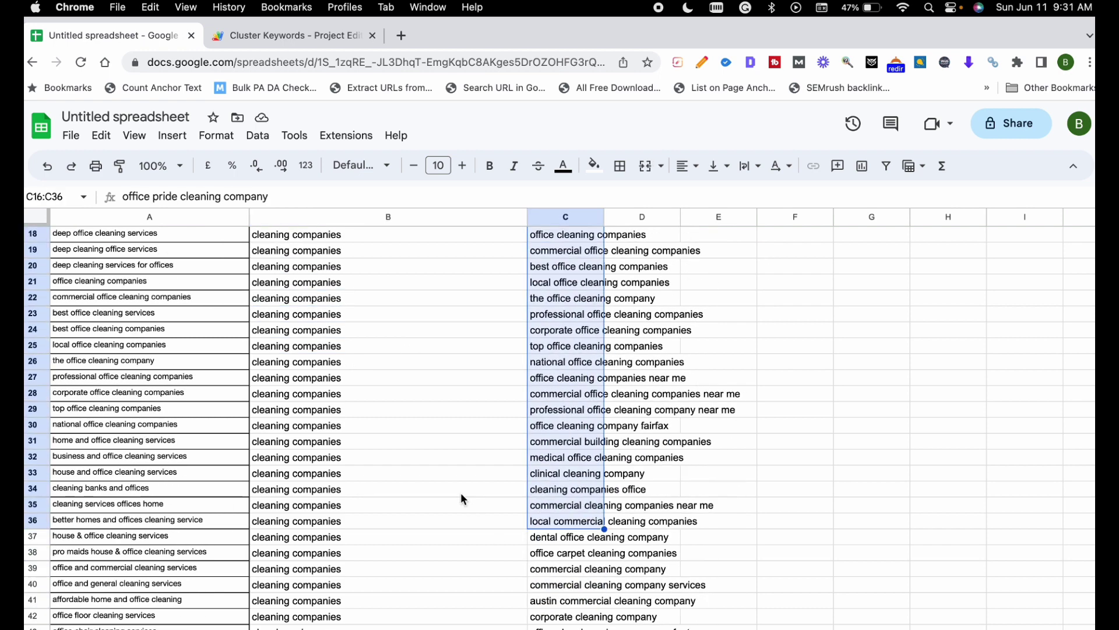
{"action": "left_click", "coordinate": [427, 447]}
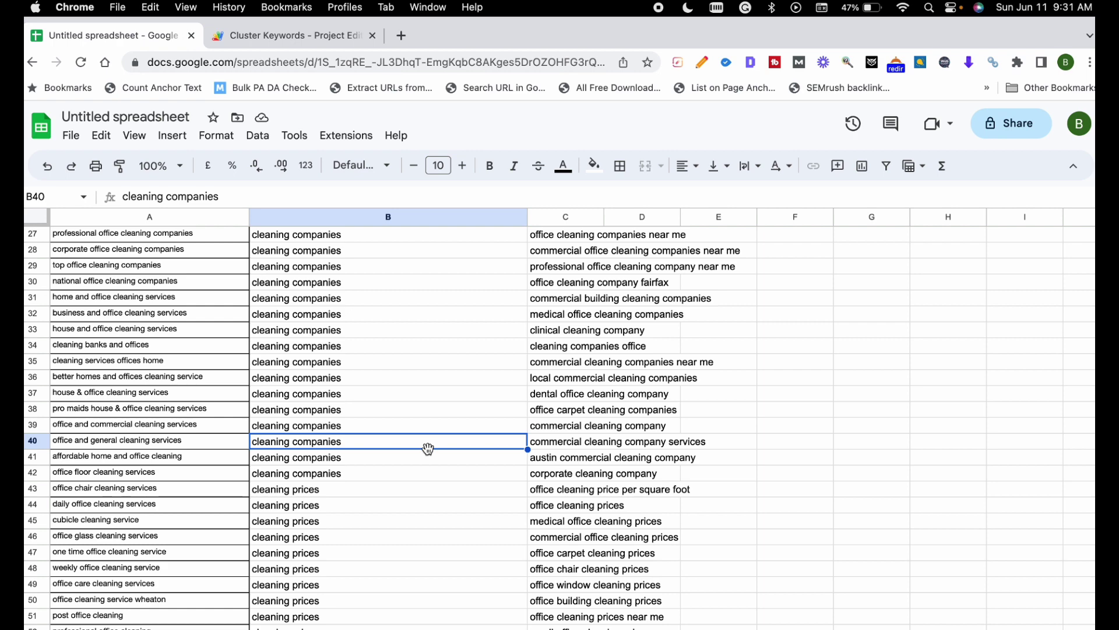
{"action": "scroll", "coordinate": [428, 448], "scroll_direction": "down", "scroll_amount": 5}
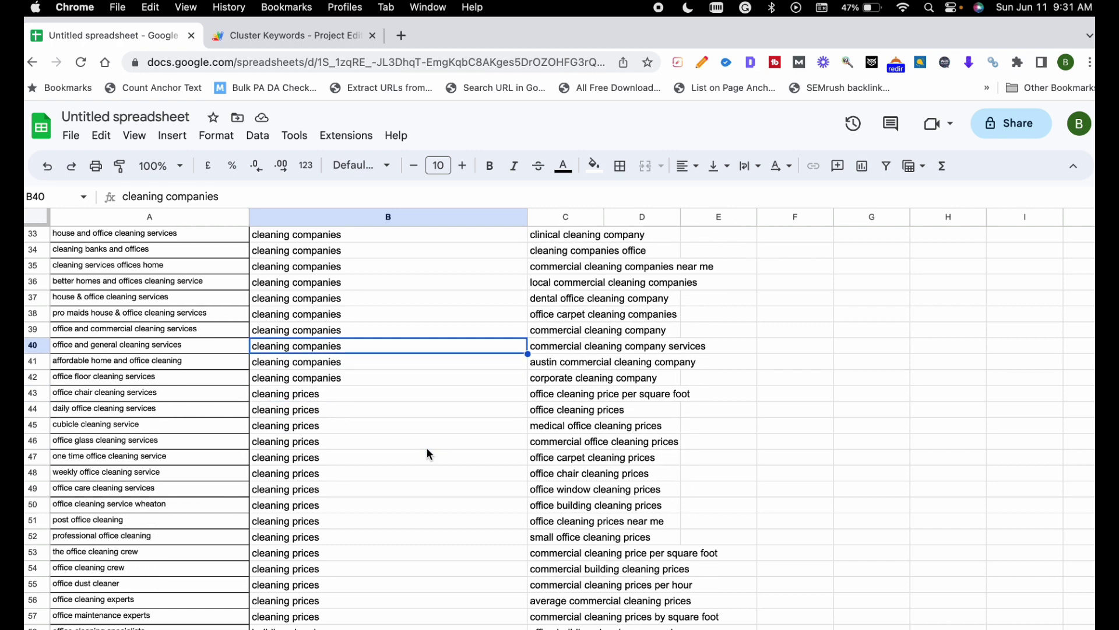
{"action": "scroll", "coordinate": [427, 453], "scroll_direction": "down", "scroll_amount": 4}
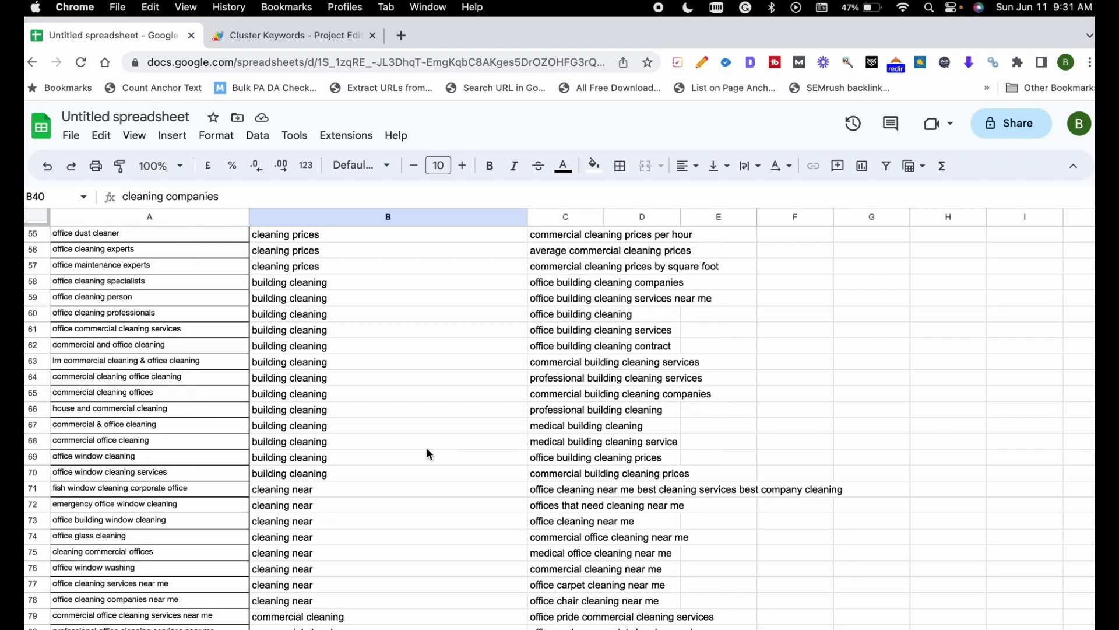
{"action": "scroll", "coordinate": [427, 450], "scroll_direction": "down", "scroll_amount": 4}
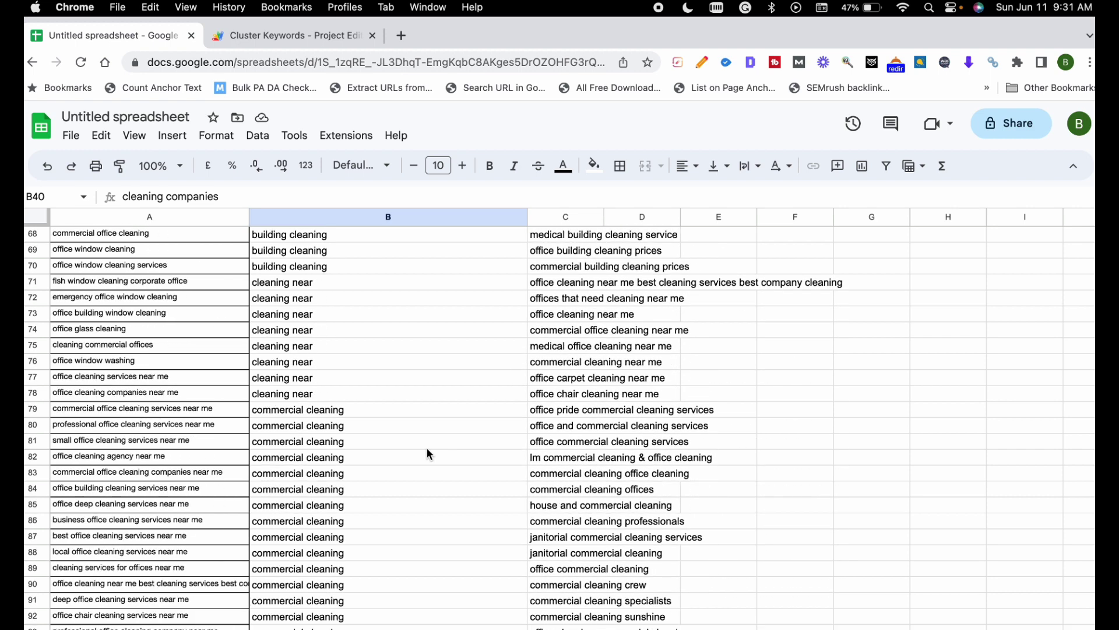
{"action": "scroll", "coordinate": [427, 450], "scroll_direction": "down", "scroll_amount": 3}
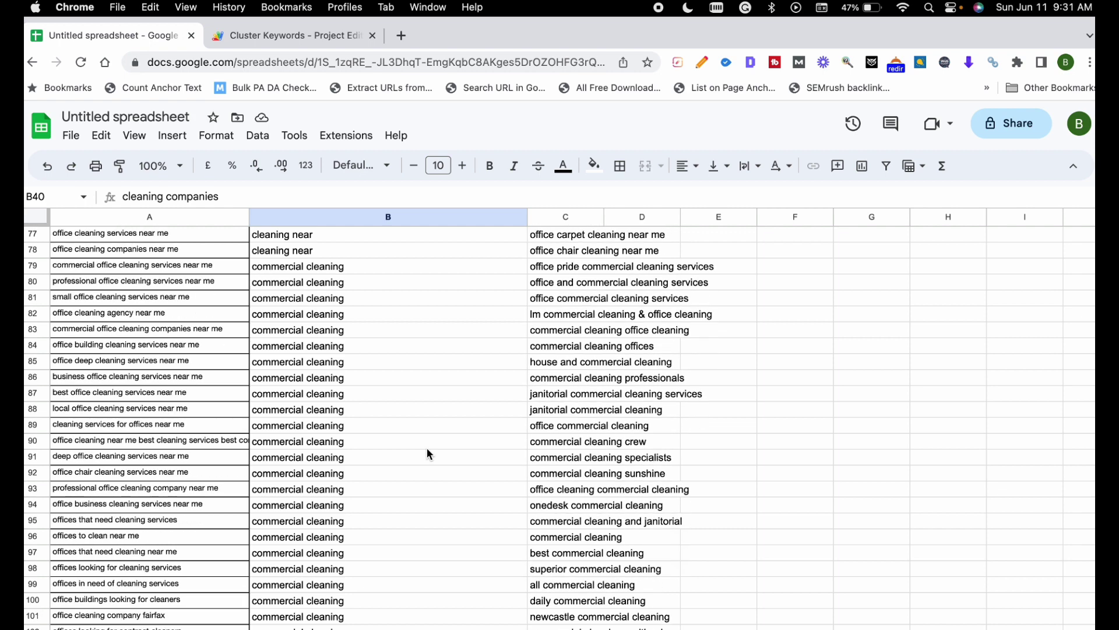
{"action": "scroll", "coordinate": [427, 452], "scroll_direction": "down", "scroll_amount": 6}
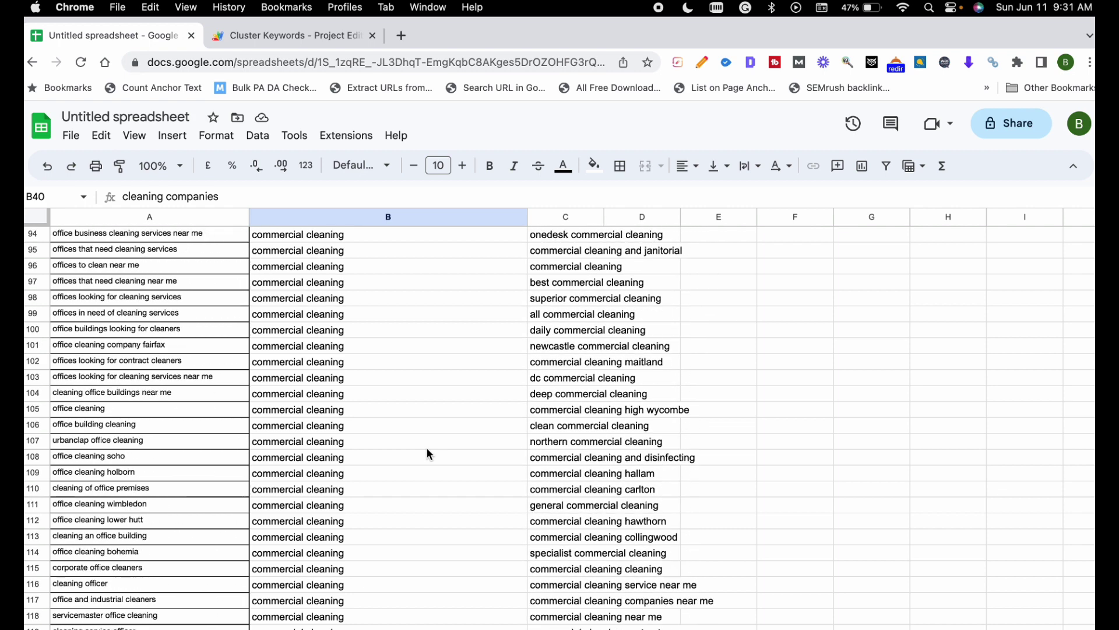